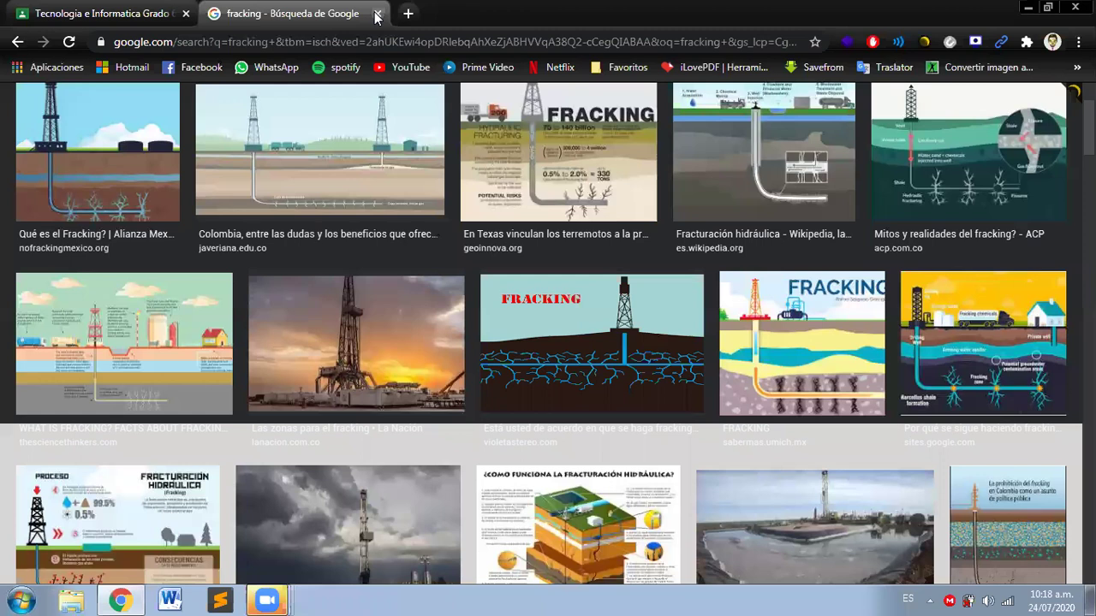
Step: Close the fracking image search and show the ACTIVIDAD section at the end of the class PDF
left_click(377, 17)
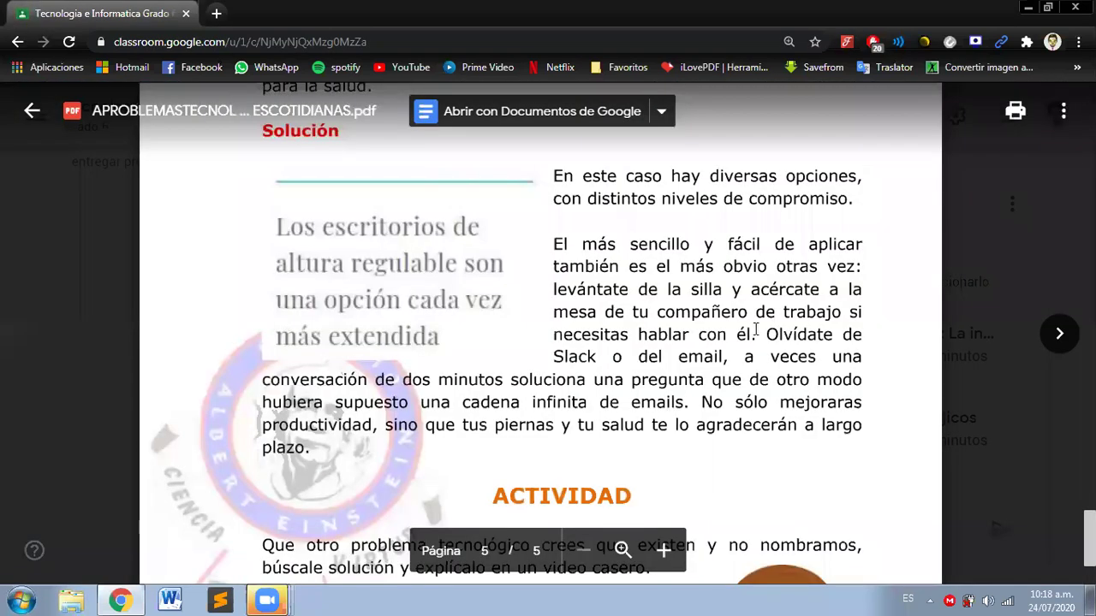
scroll(756, 329, "down", 3)
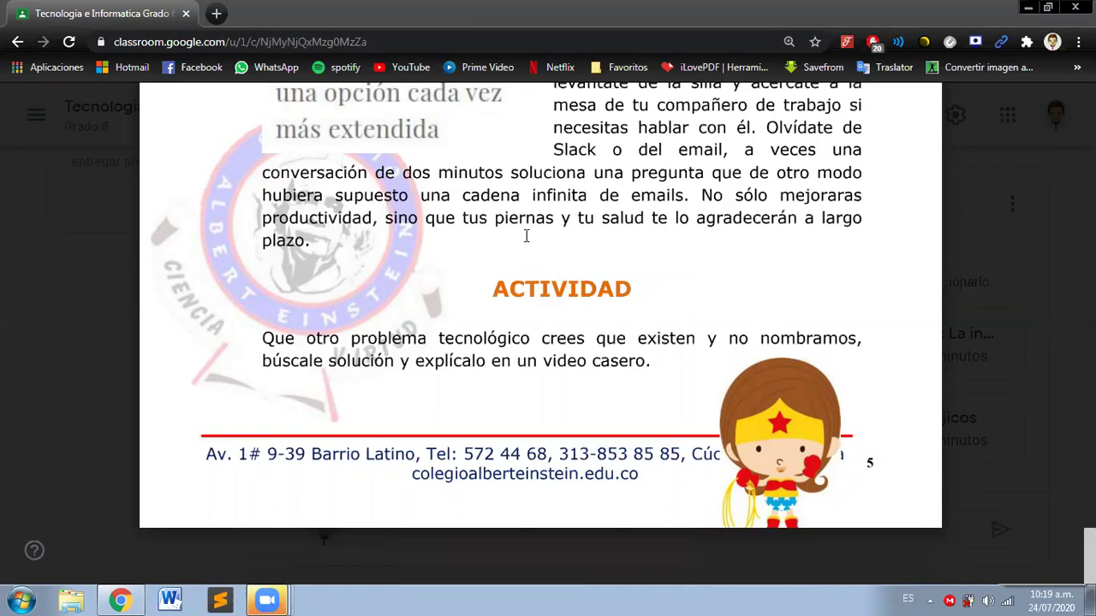
Step: Open Google Drive in a new browser tab, showing the files in Mi unidad
left_click(217, 13)
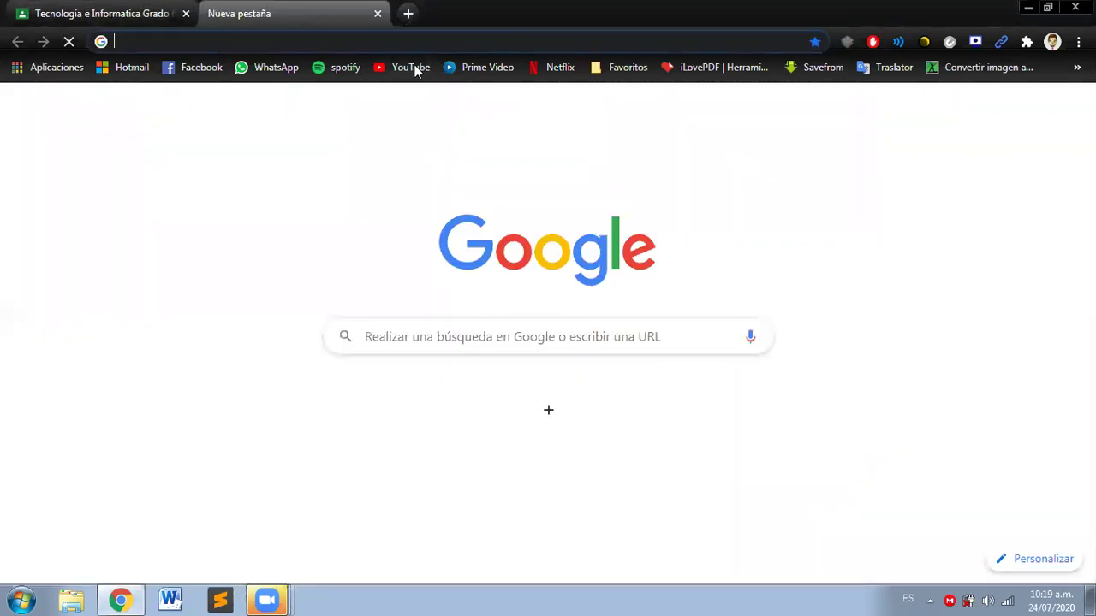
left_click(411, 67)
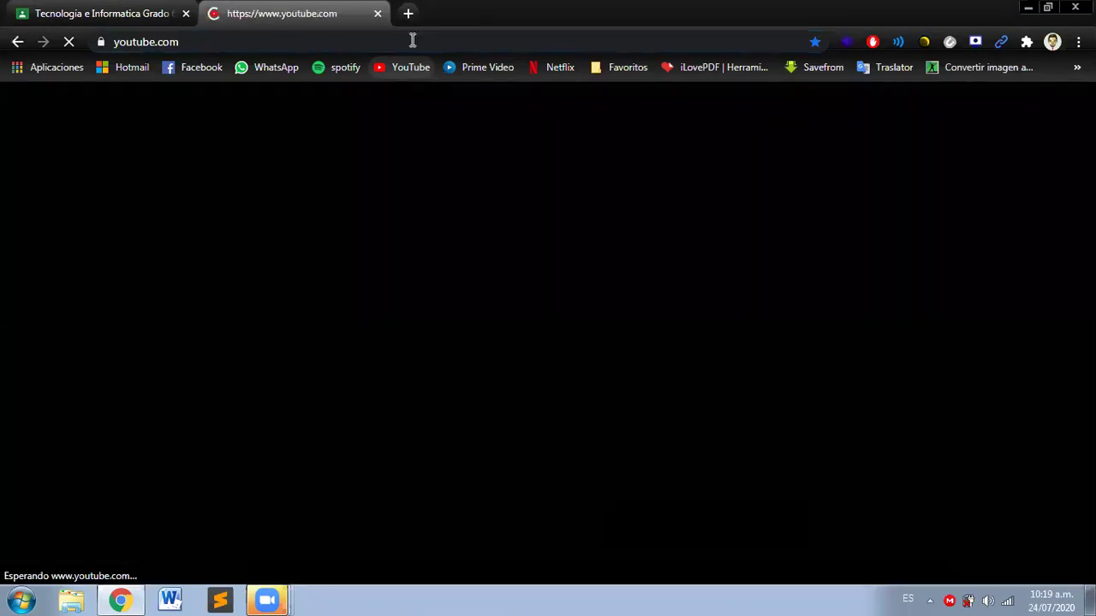
left_click(412, 40)
type("d")
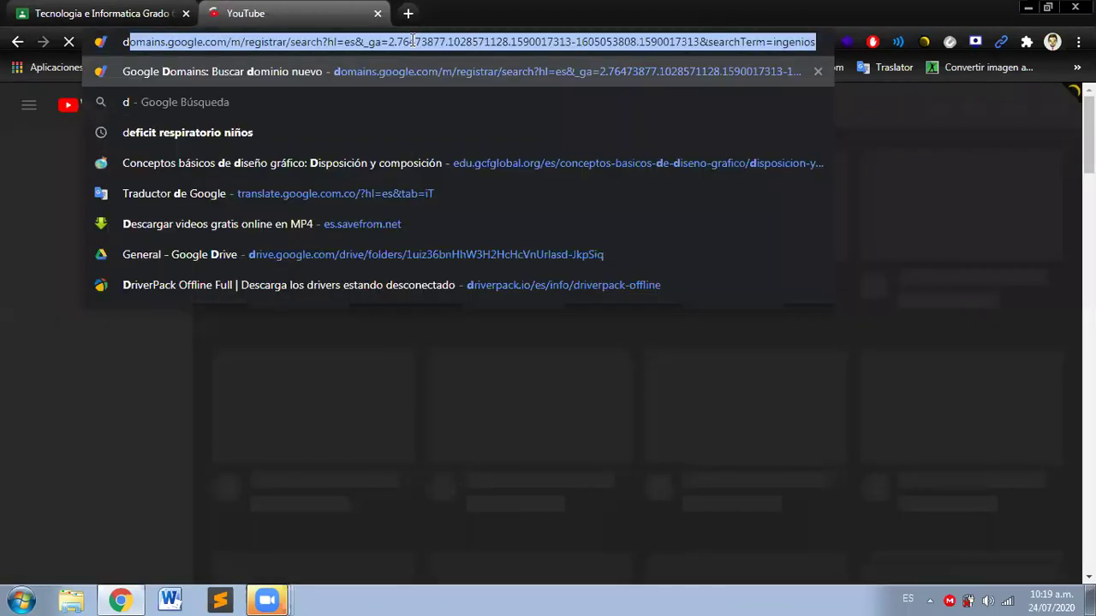
type("rive")
key("Return")
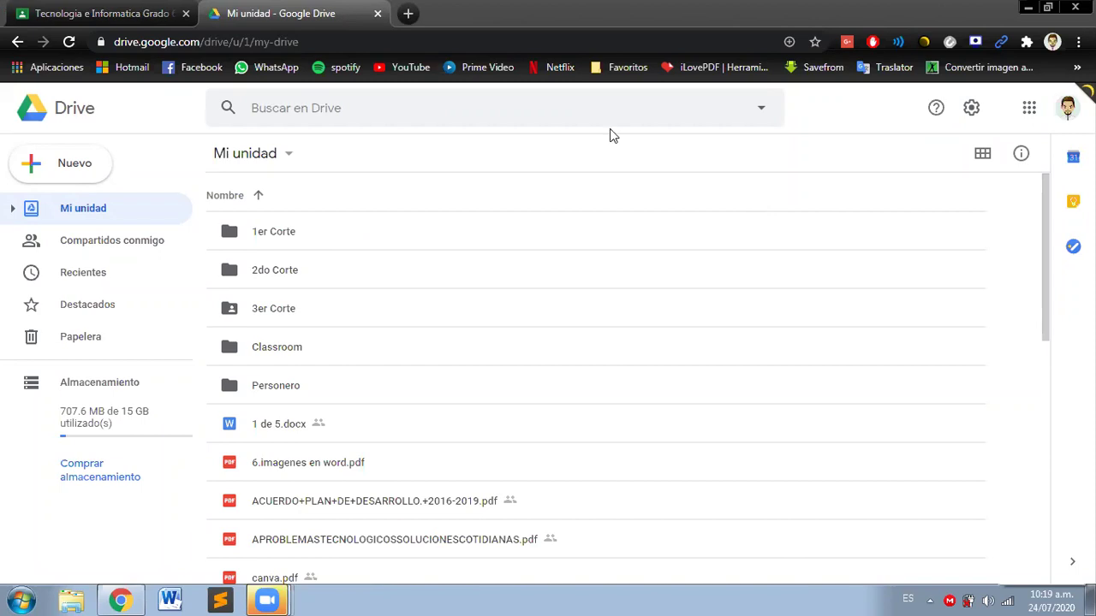
left_click(1065, 116)
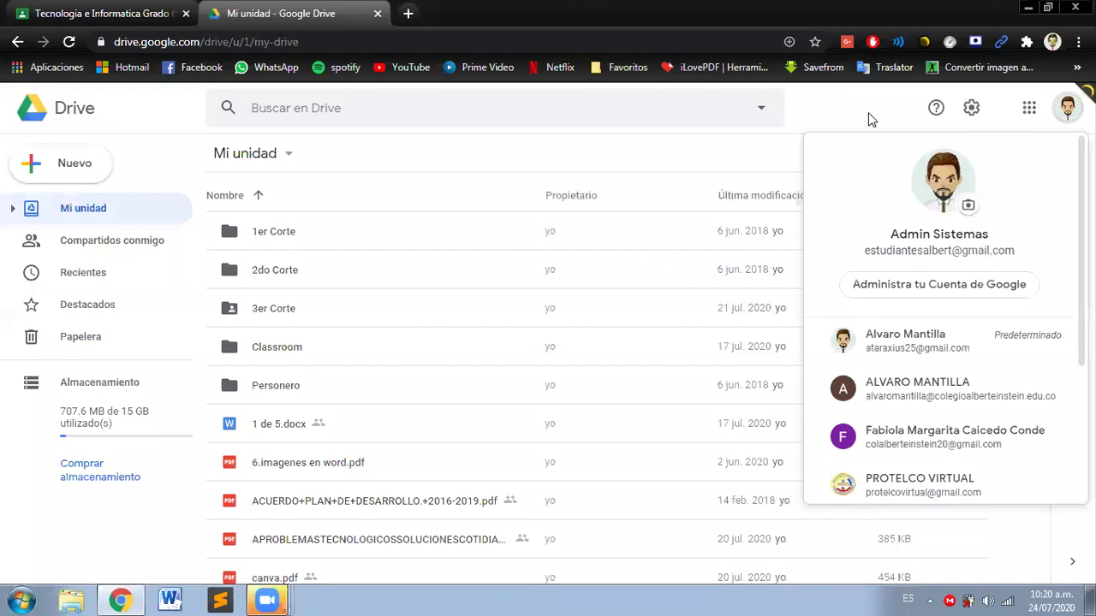
left_click(1019, 116)
left_click(1027, 121)
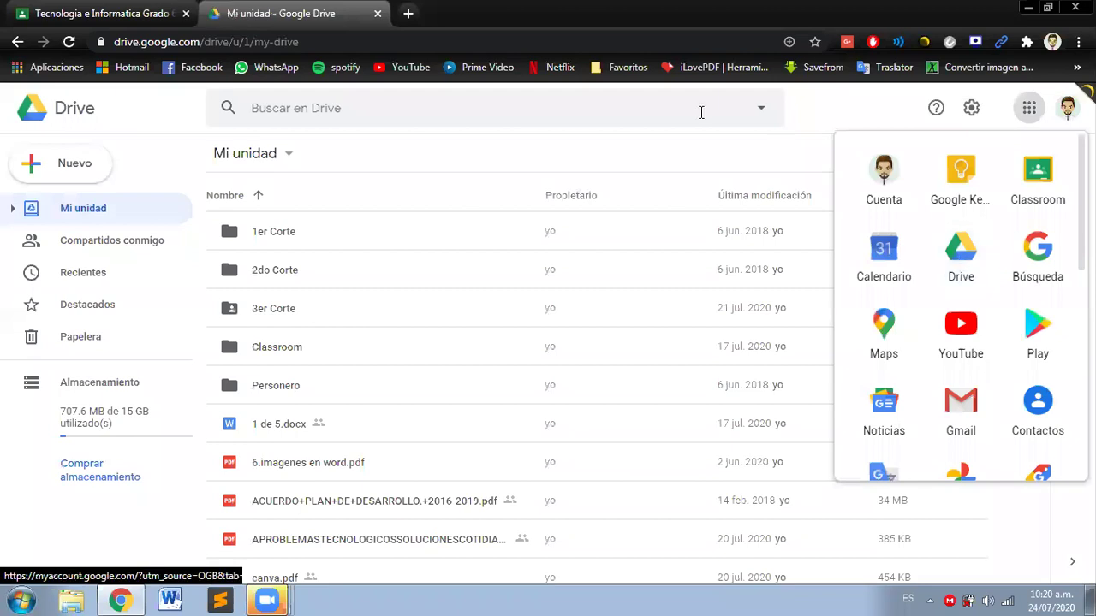
left_click(651, 140)
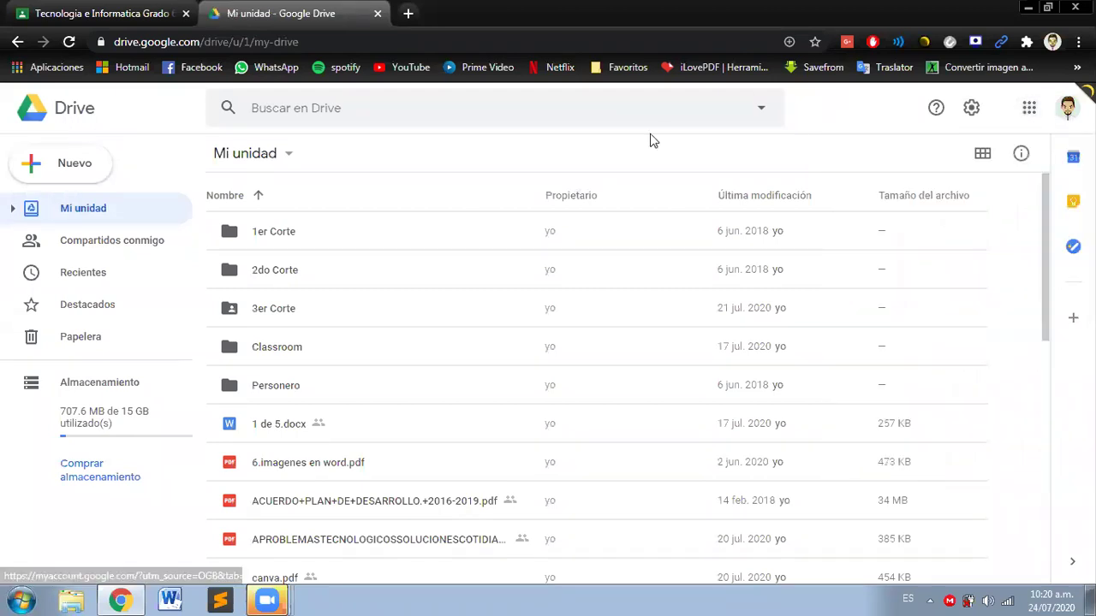
left_click(257, 156)
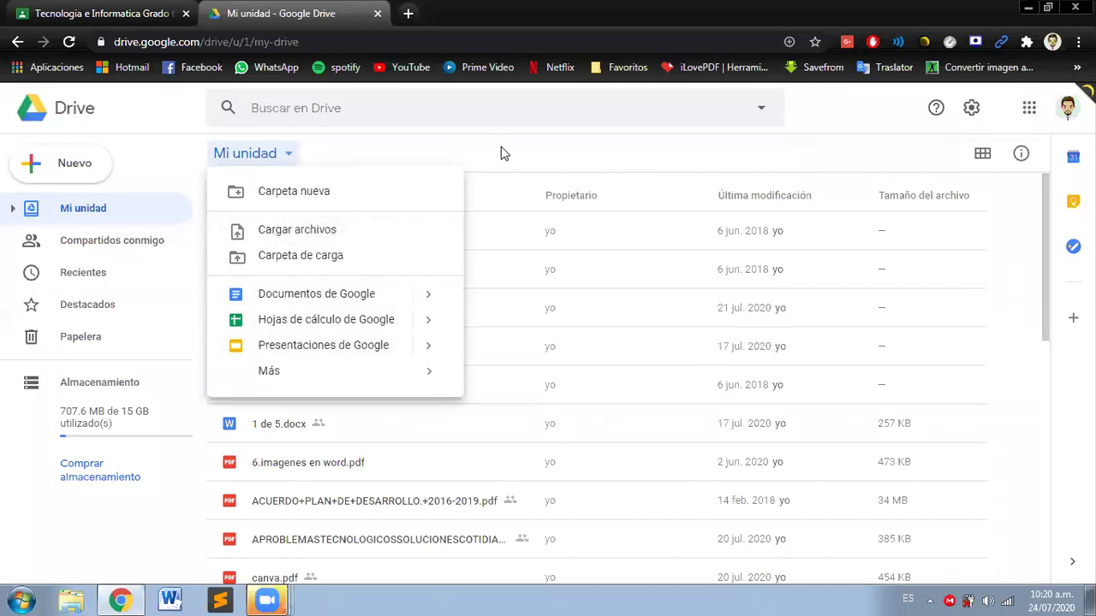
left_click(276, 142)
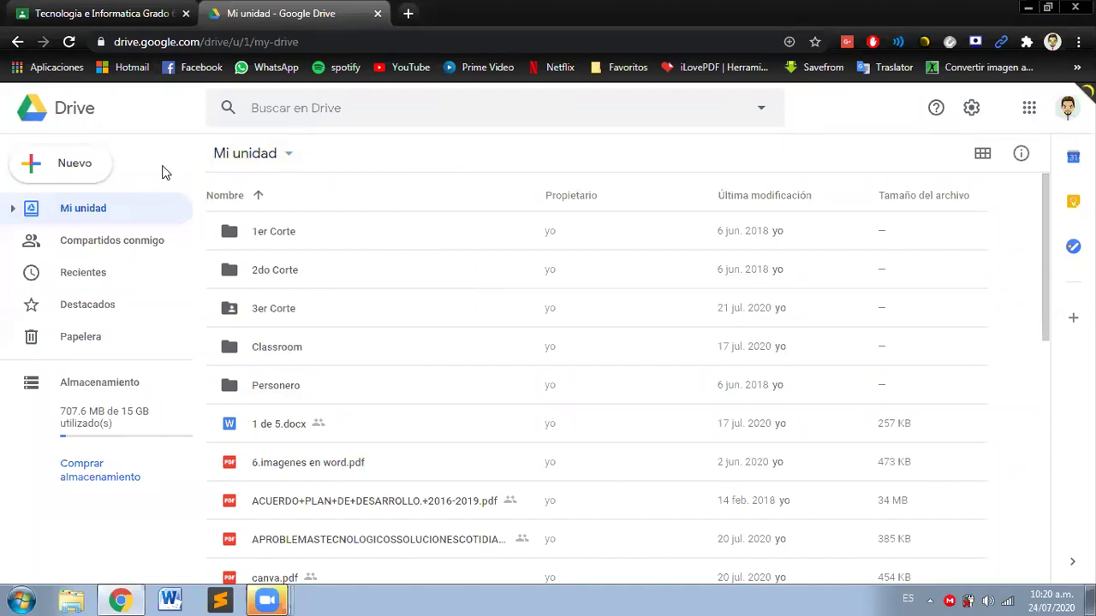
Step: Look through the files in Mi unidad and show the actions available for the Guia LAN document
scroll(247, 347, "down", 3)
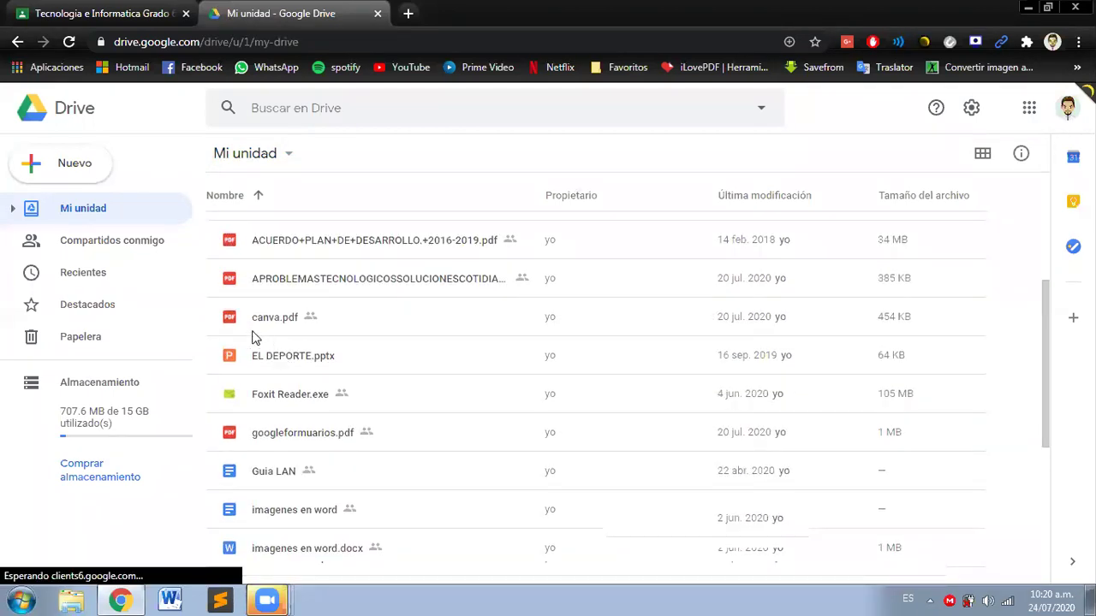
scroll(252, 338, "down", 2)
right_click(252, 338)
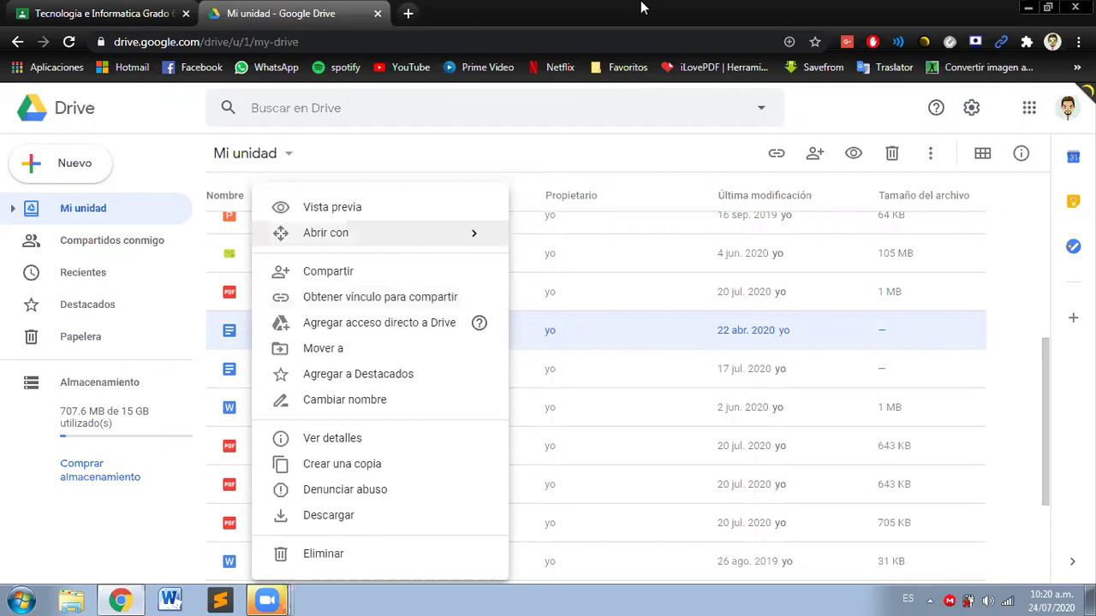
Step: Review the Google accounts available for switching in Drive and close the account list
left_click(1066, 107)
scroll(953, 282, "down", 1)
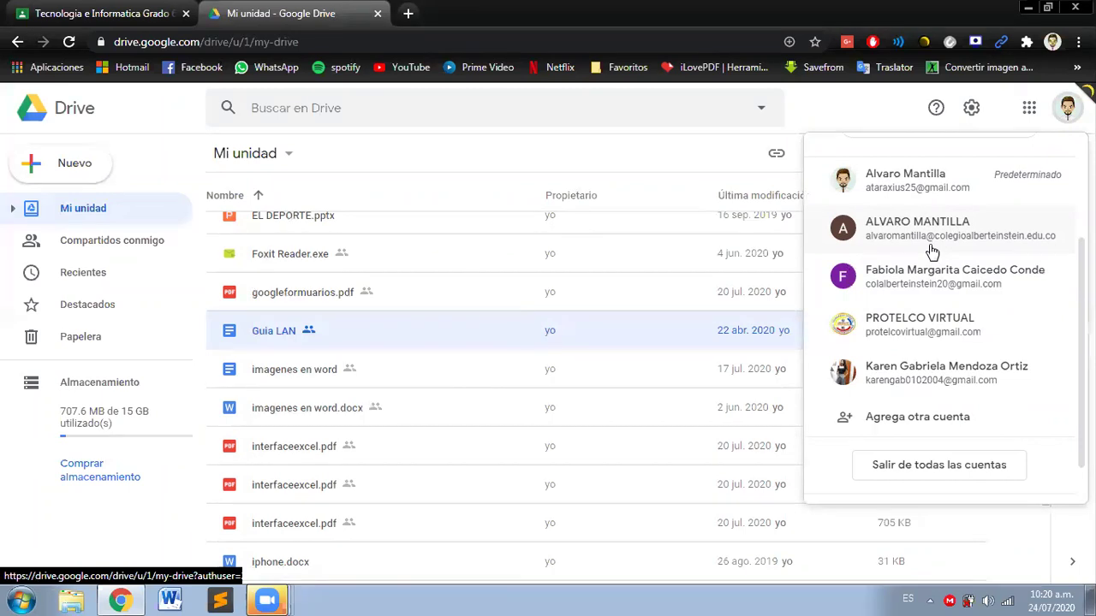
left_click(931, 250)
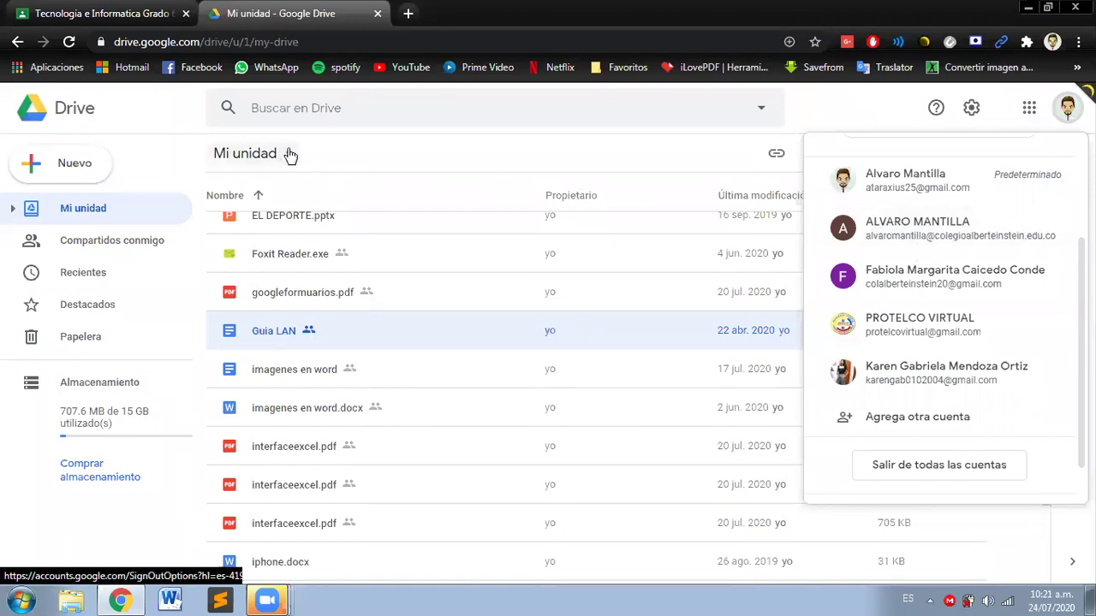
left_click(369, 154)
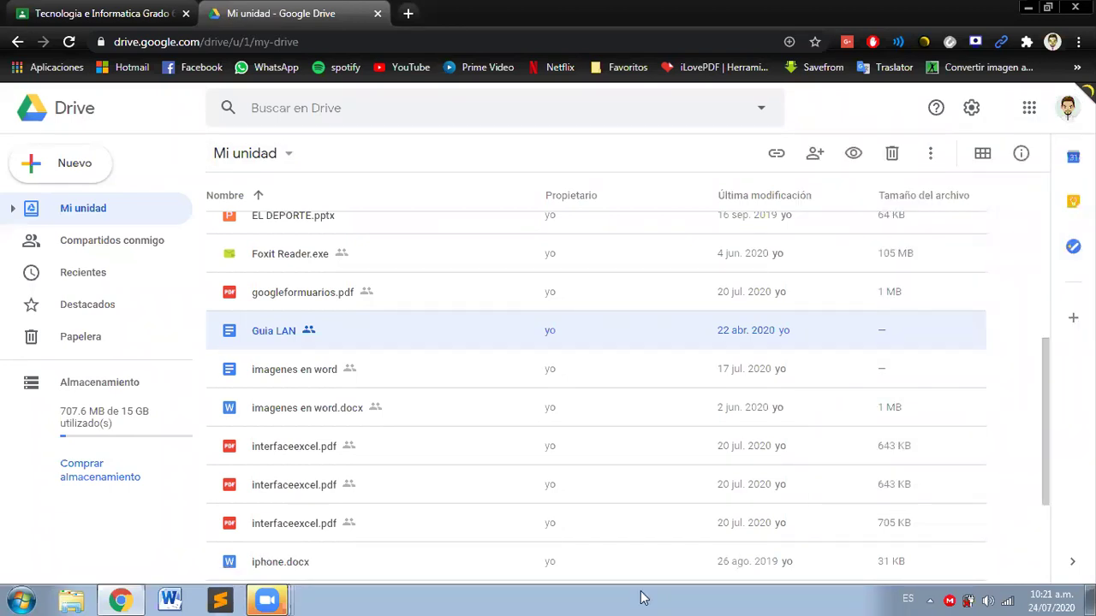
Step: Close the PDF preview in the Classroom class and return to the Drive file list
key("ctrl+shift+Tab")
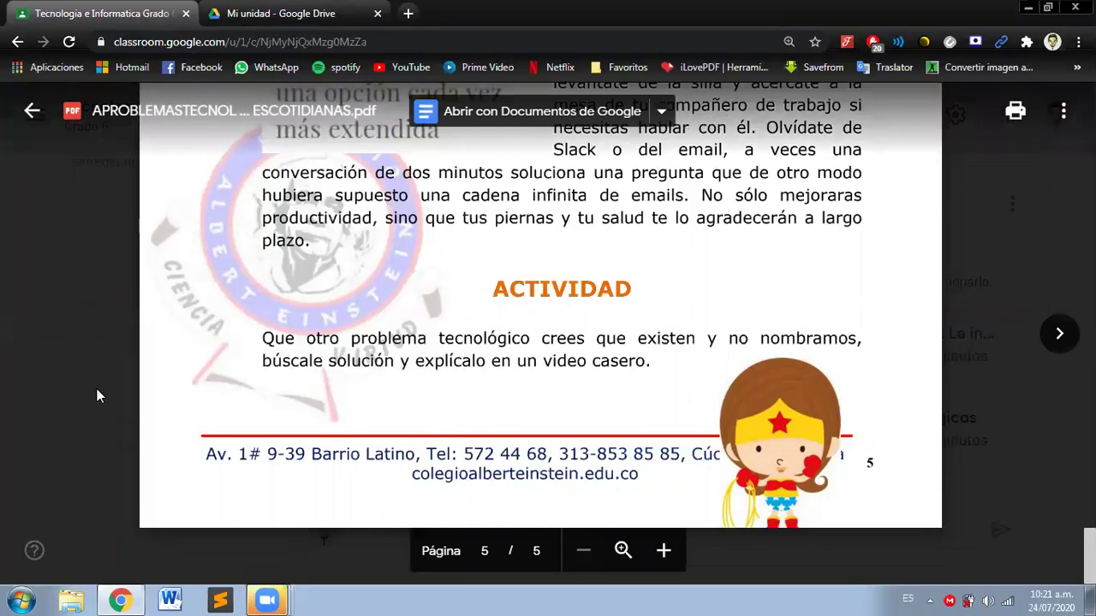
left_click(397, 540)
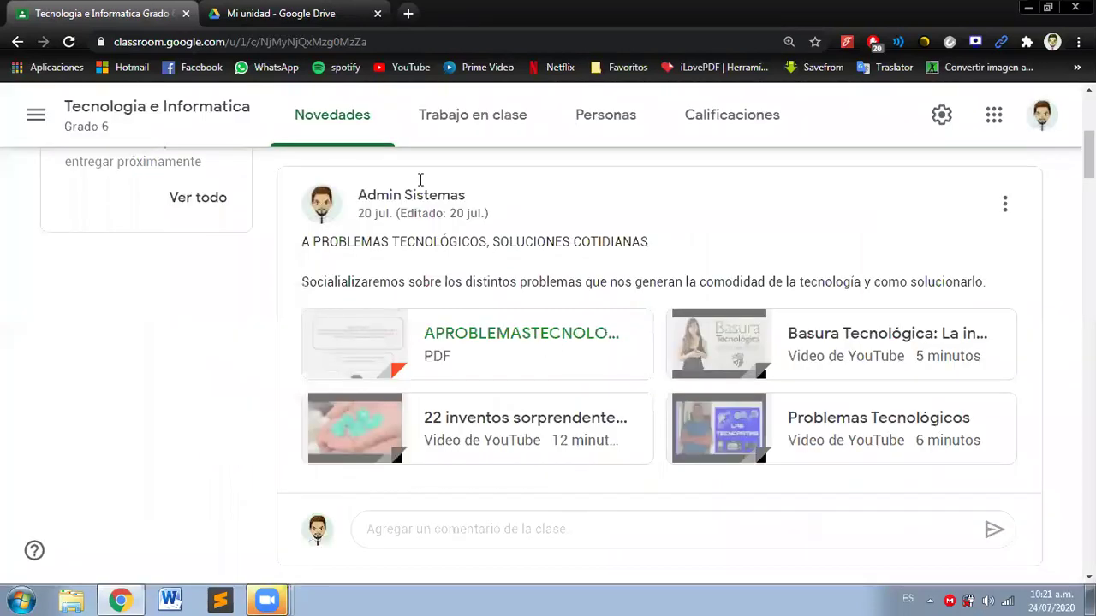
left_click(289, 19)
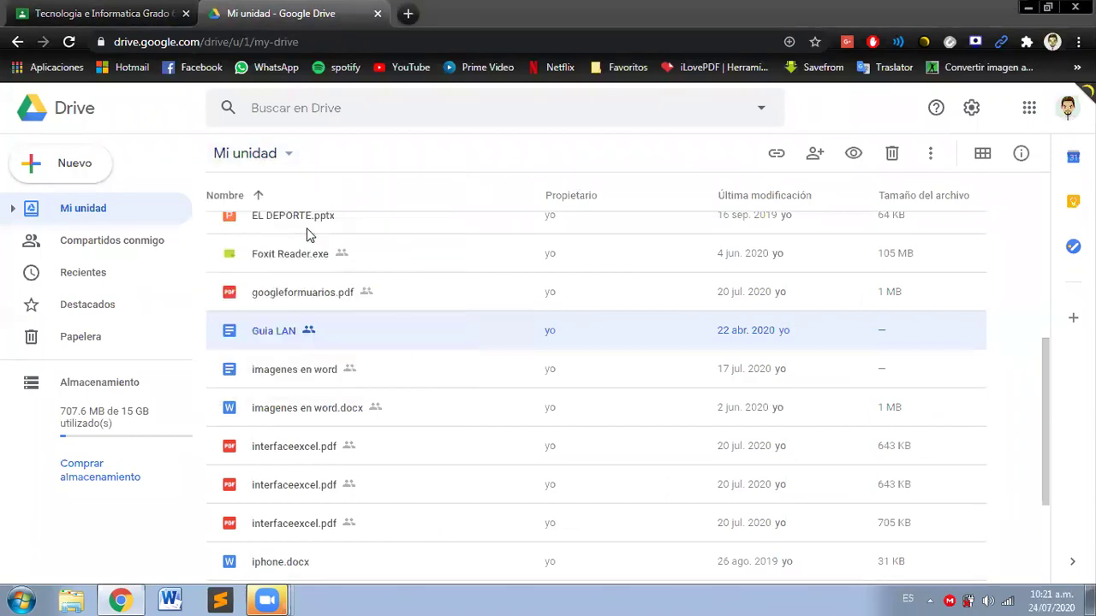
Step: Start uploading the video la lechuza from the ISA folder in the Vídeos library to Mi unidad, and cancel the upload
key("shift+u")
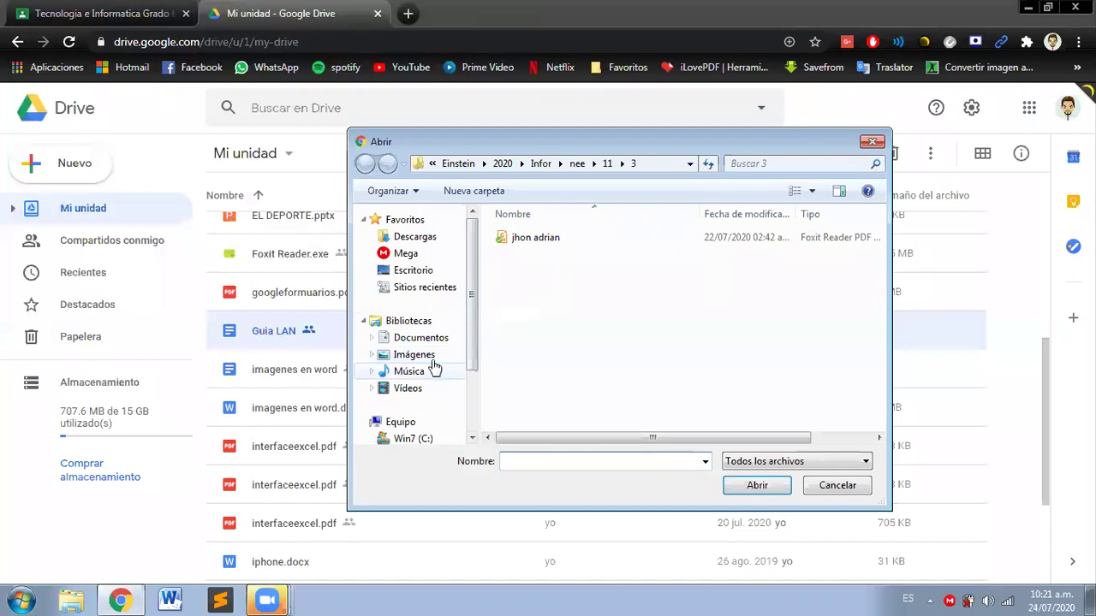
left_click(427, 389)
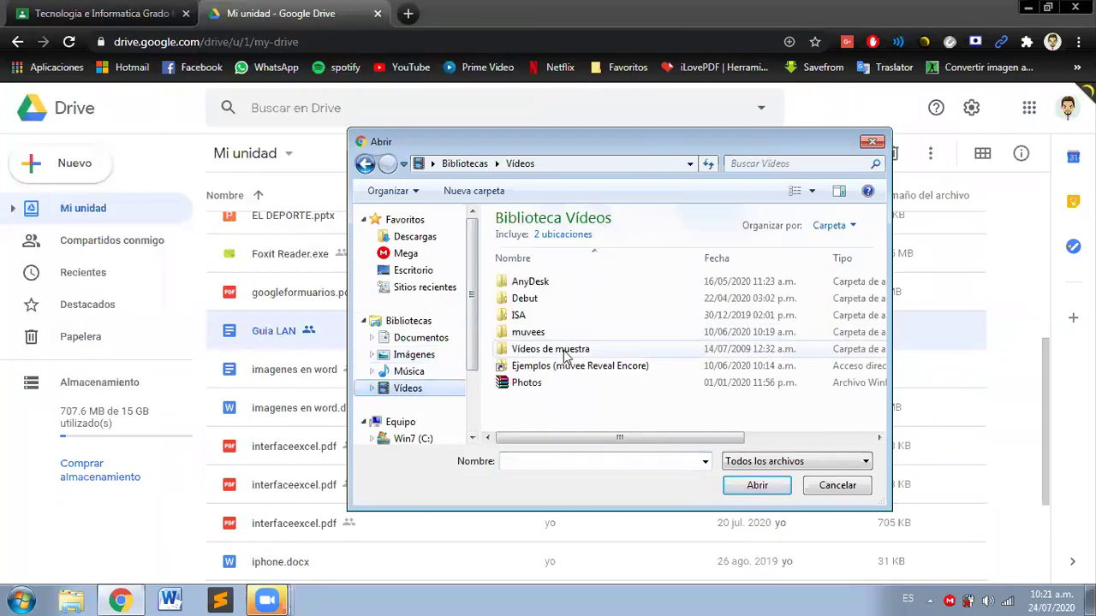
left_click(530, 317)
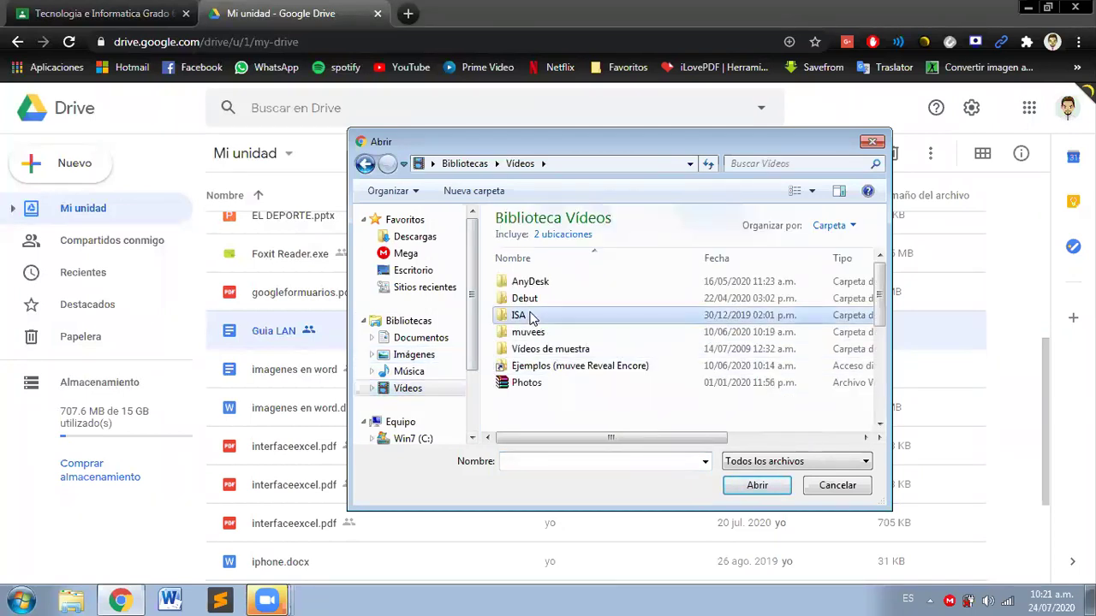
double_click(531, 317)
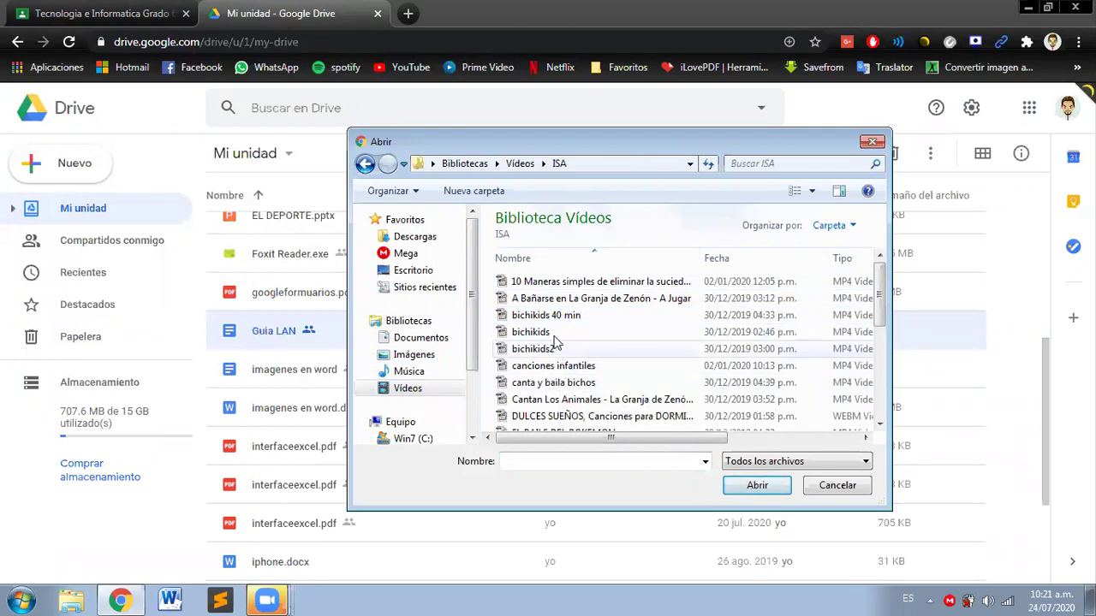
scroll(600, 340, "down", 1)
scroll(790, 265, "down", 2)
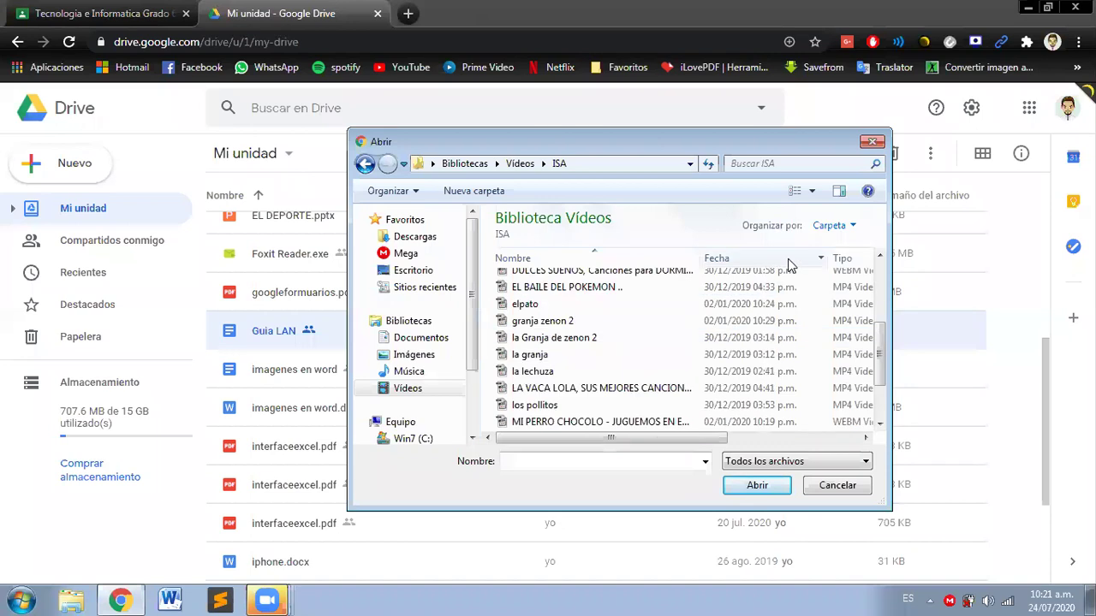
left_click(562, 375)
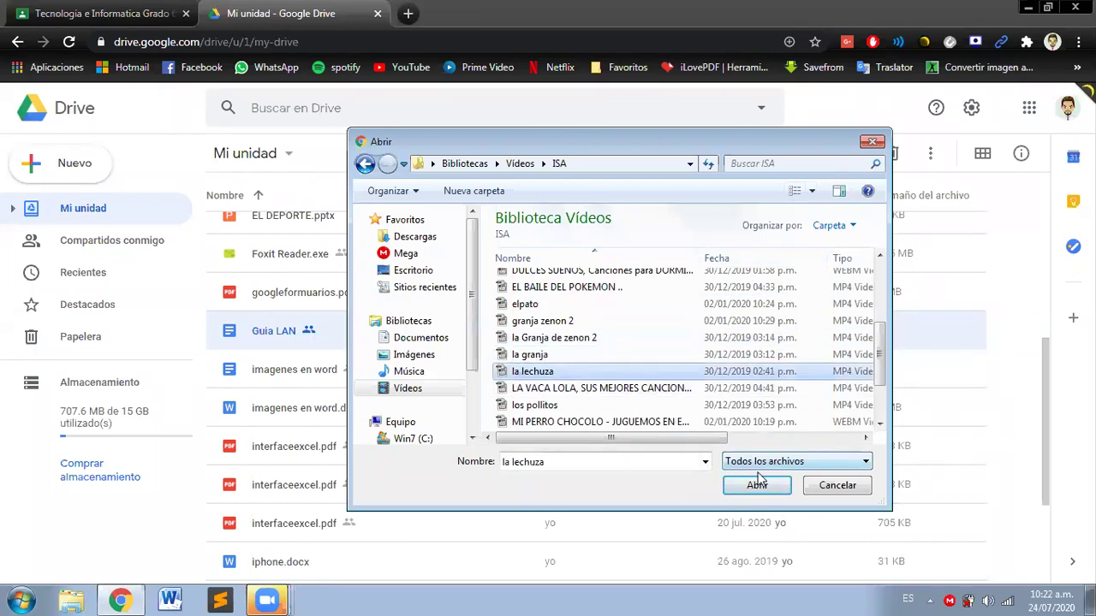
left_click(758, 485)
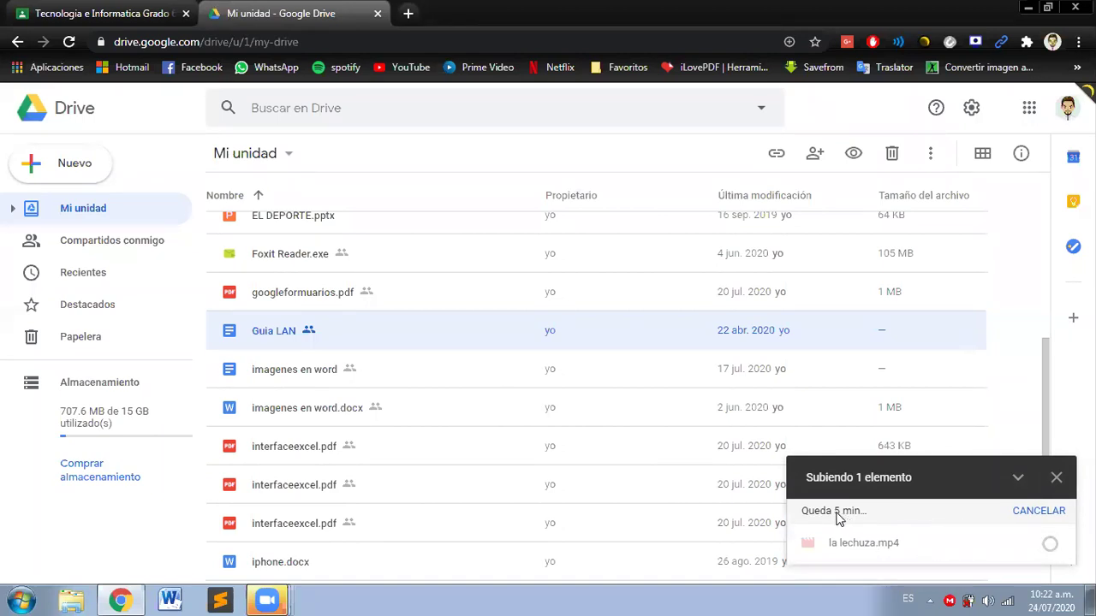
left_click(1040, 511)
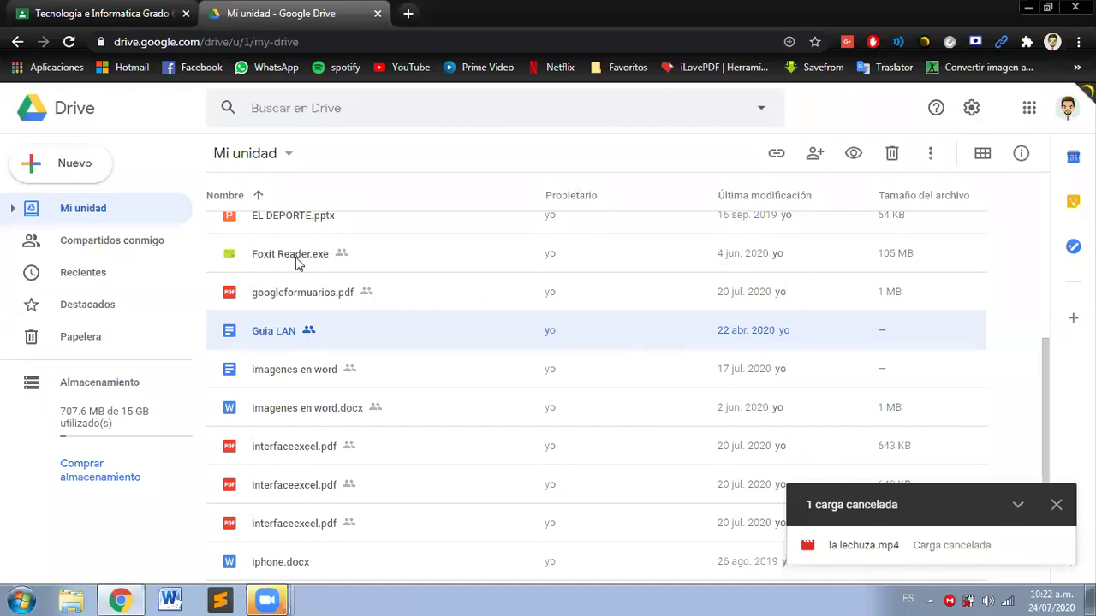
Step: Copy the sharing link of the Guia LAN document, keeping access for anyone with the link, and close the sharing dialog
right_click(258, 339)
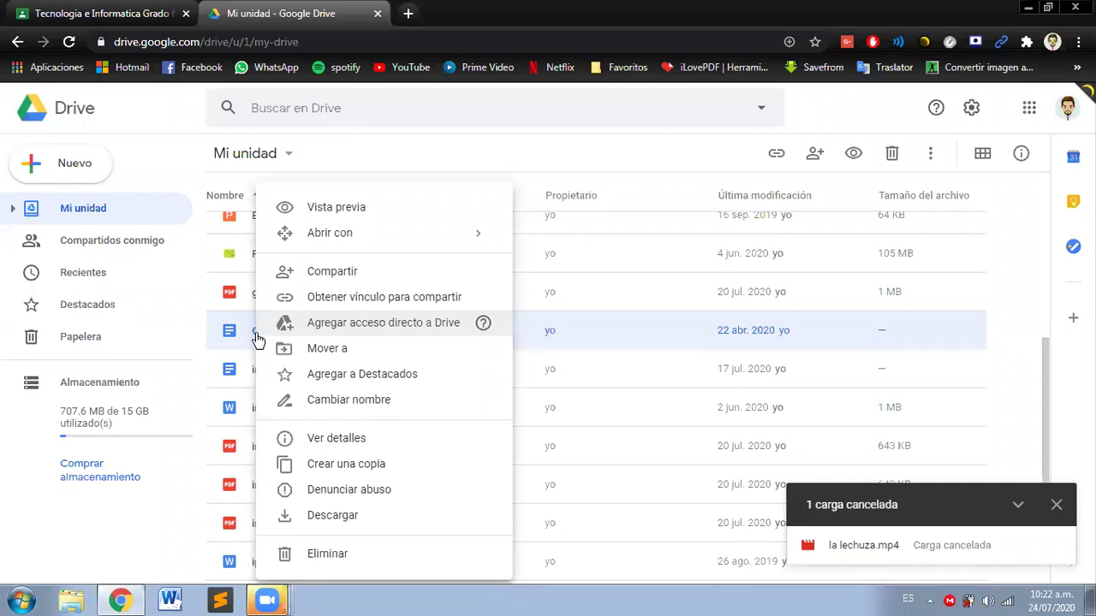
left_click(408, 299)
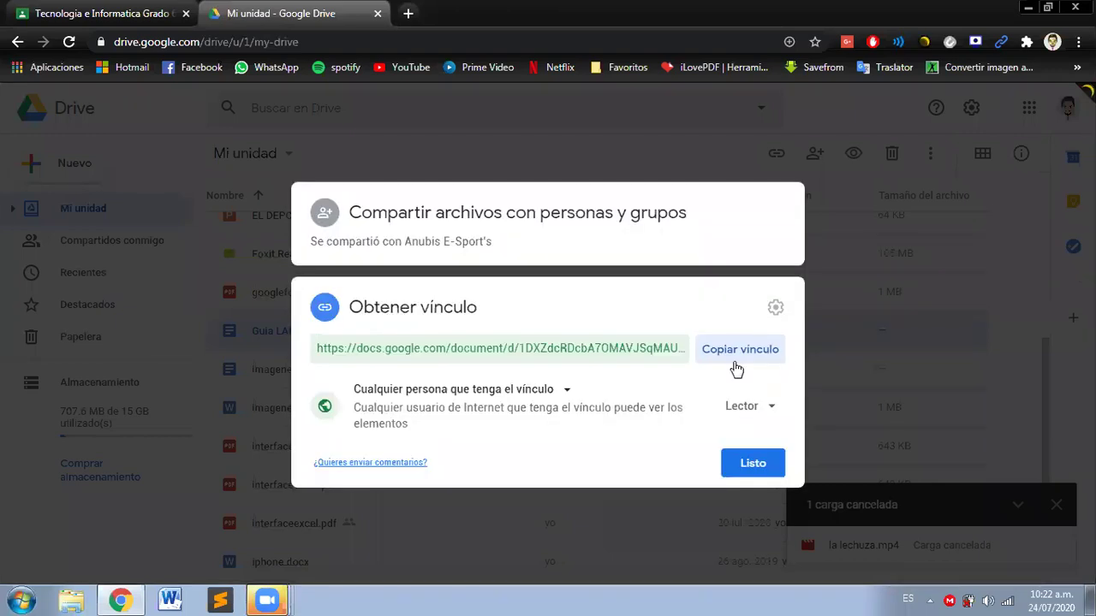
left_click(567, 392)
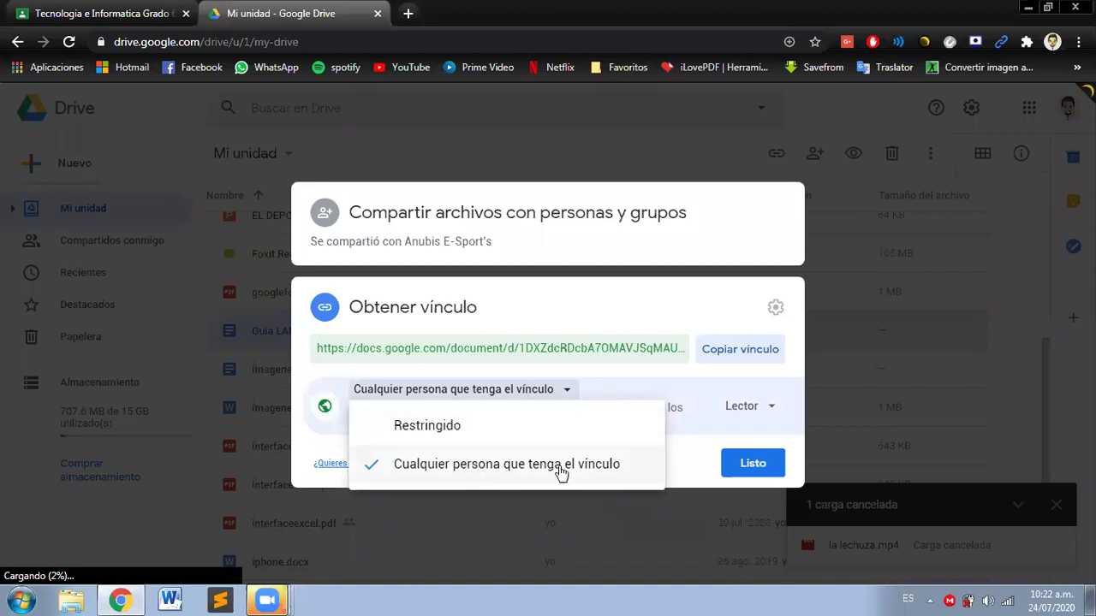
left_click(703, 371)
left_click(740, 360)
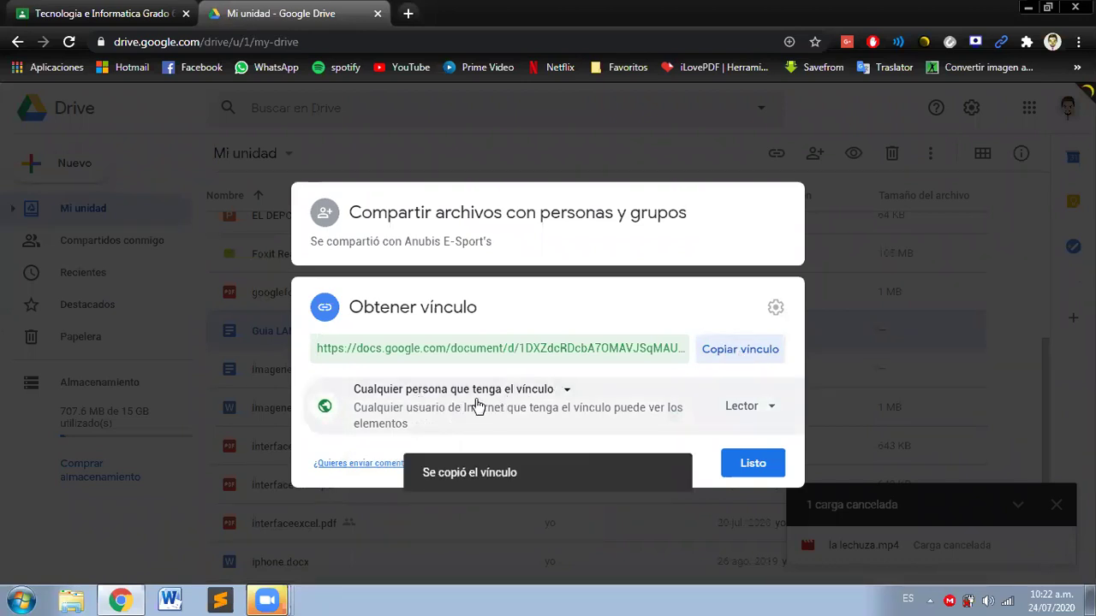
left_click(771, 351)
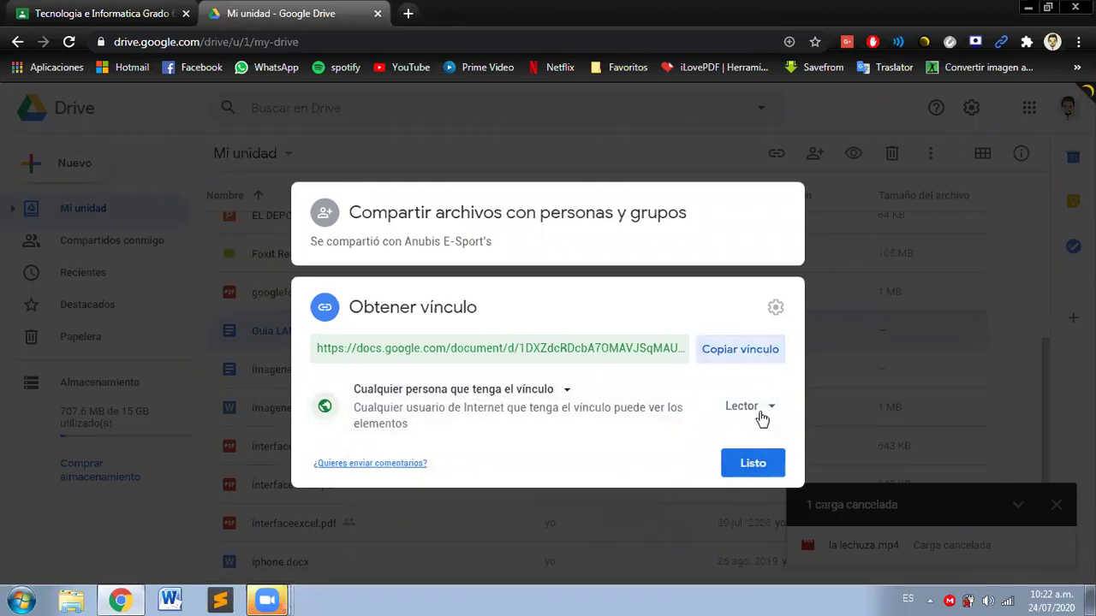
left_click(752, 465)
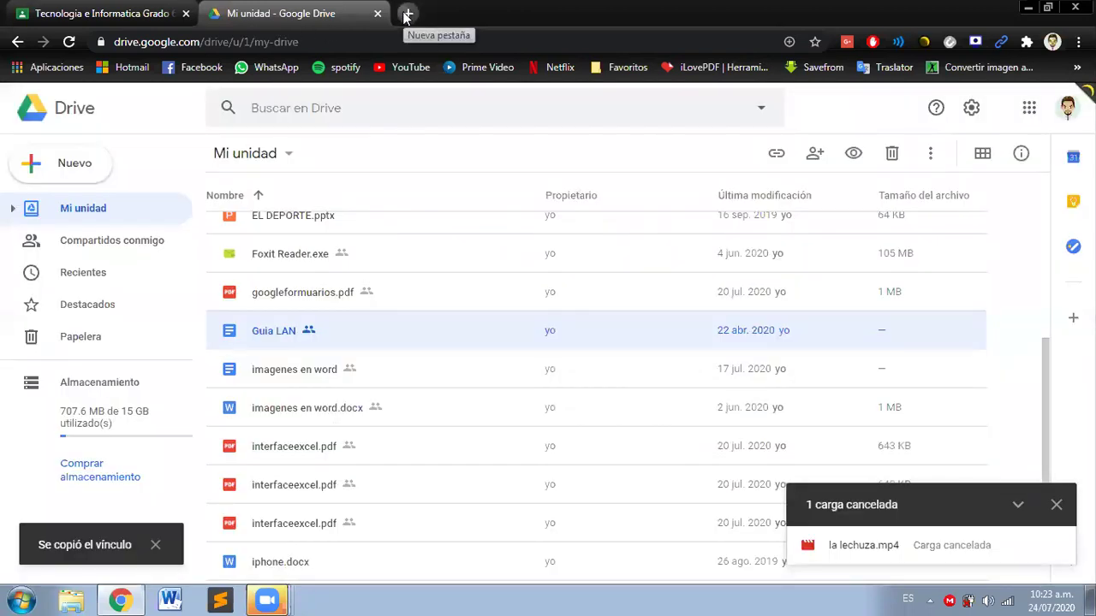
Step: Open Gmail in a new browser tab from the Google apps
left_click(407, 15)
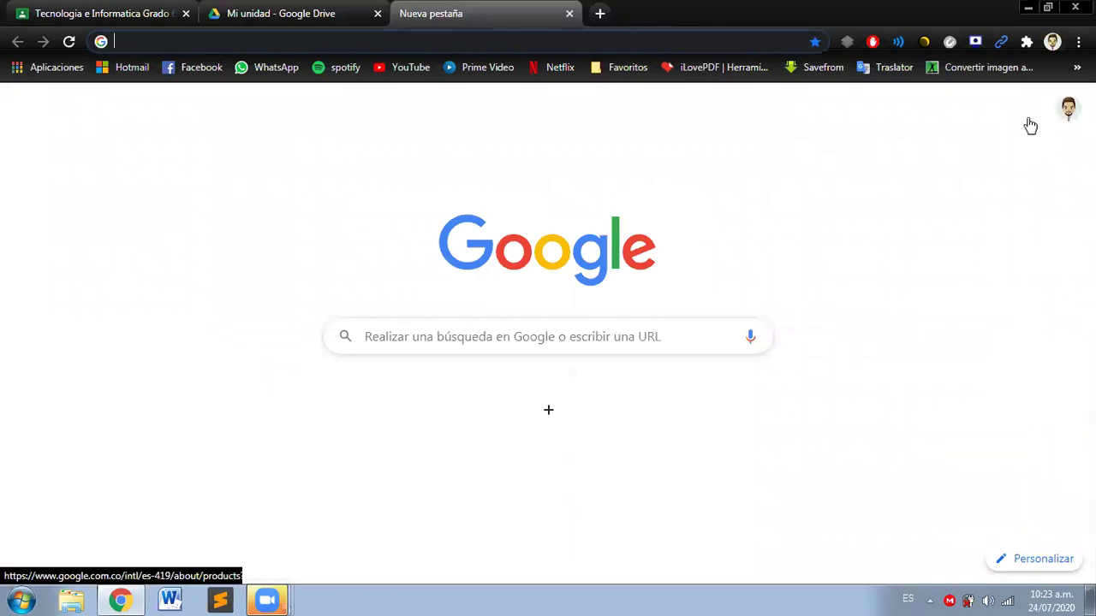
left_click(1031, 126)
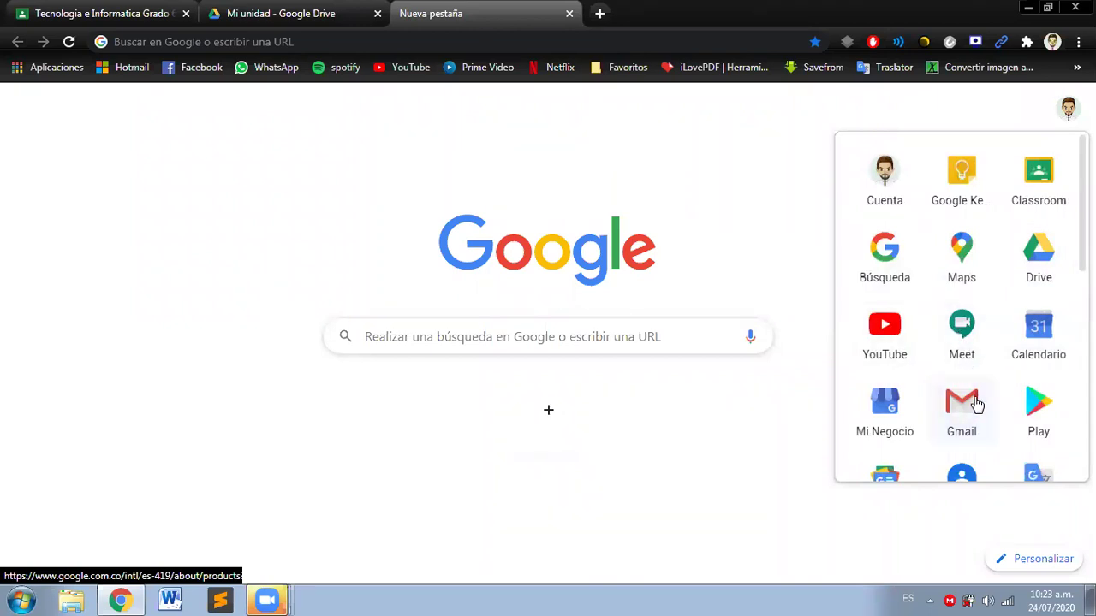
left_click(976, 404)
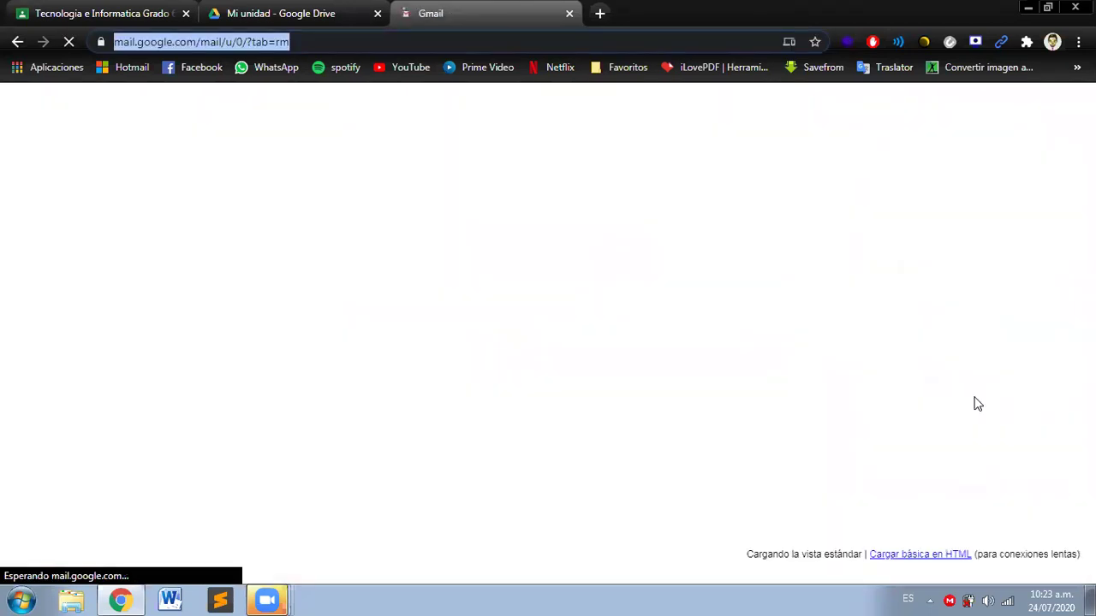